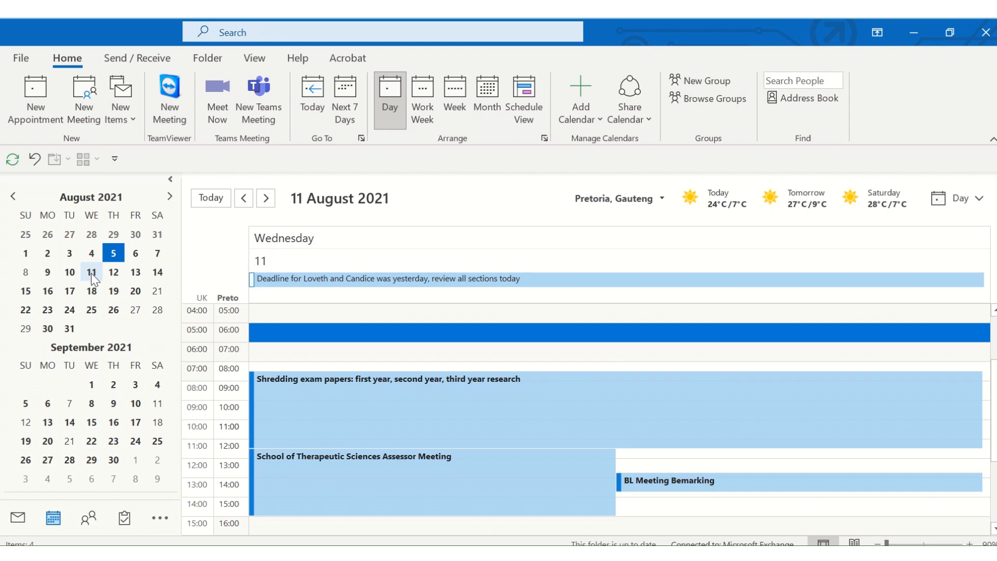
- Show the Wednesdays 11, 18 and 25 August 2021 side by side in the calendar
key(alt+2)
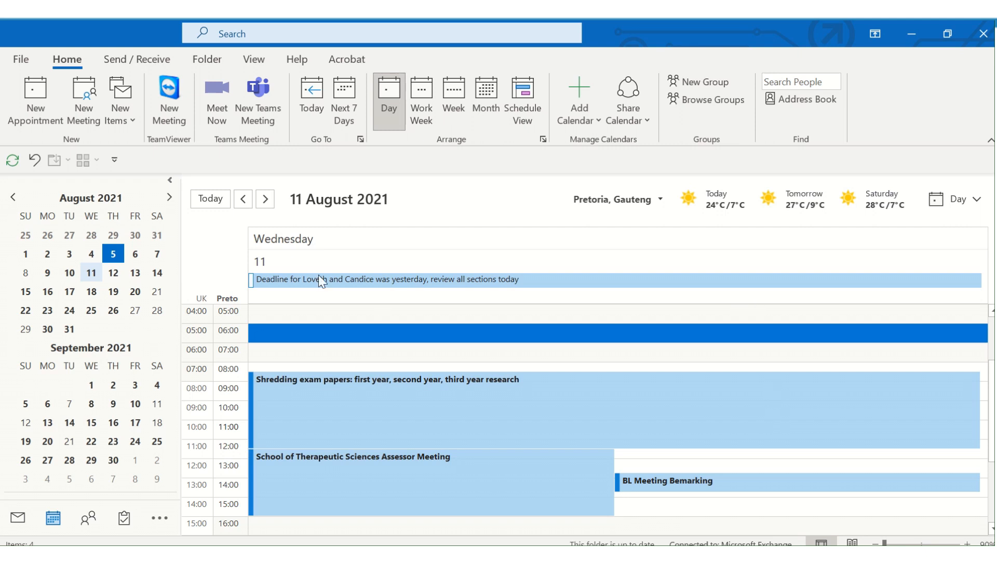
ctrl+click(92, 291)
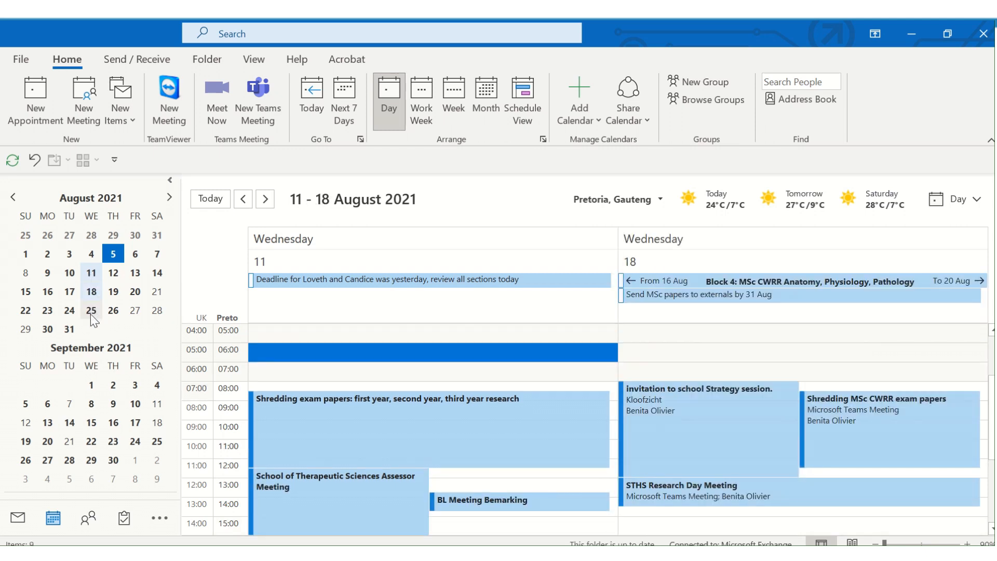
ctrl+click(91, 311)
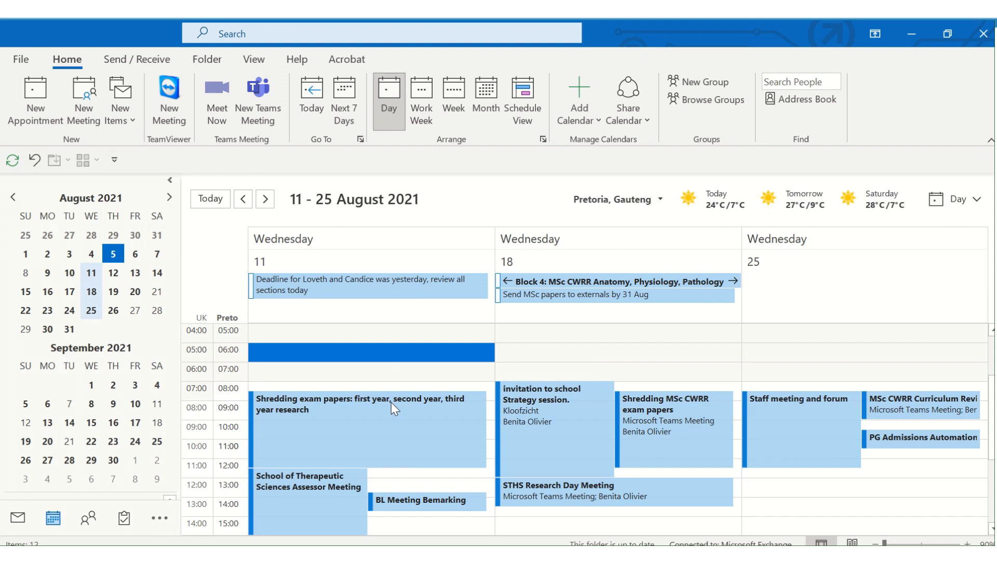
- Show the continuous range 11 to 18 August 2021 in the calendar, and return to 11 August alone
click(89, 273)
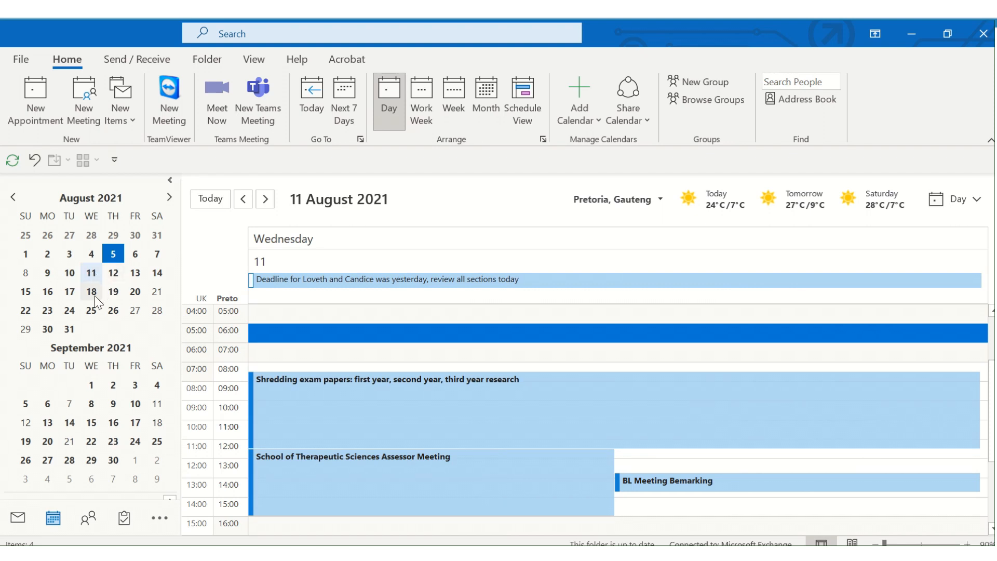
shift+click(94, 296)
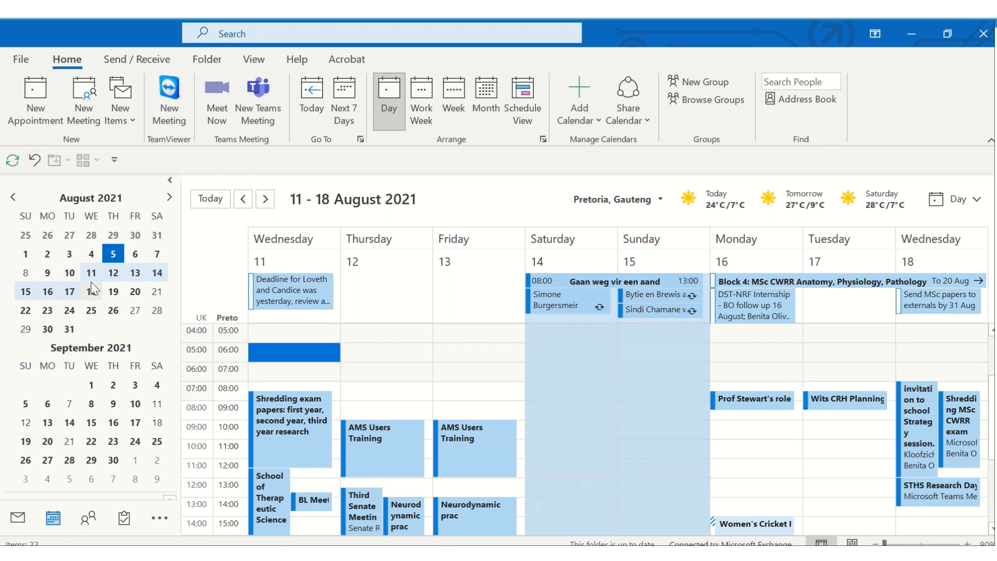
click(90, 274)
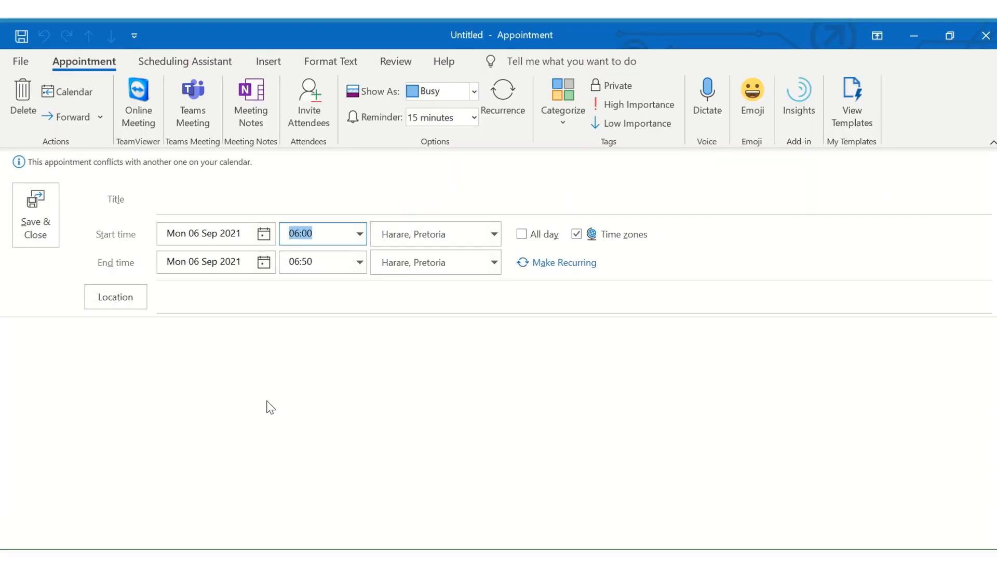
- Set the new appointment's start date using the phrase "first monday of october"
click(211, 232)
drag(241, 232, 150, 242)
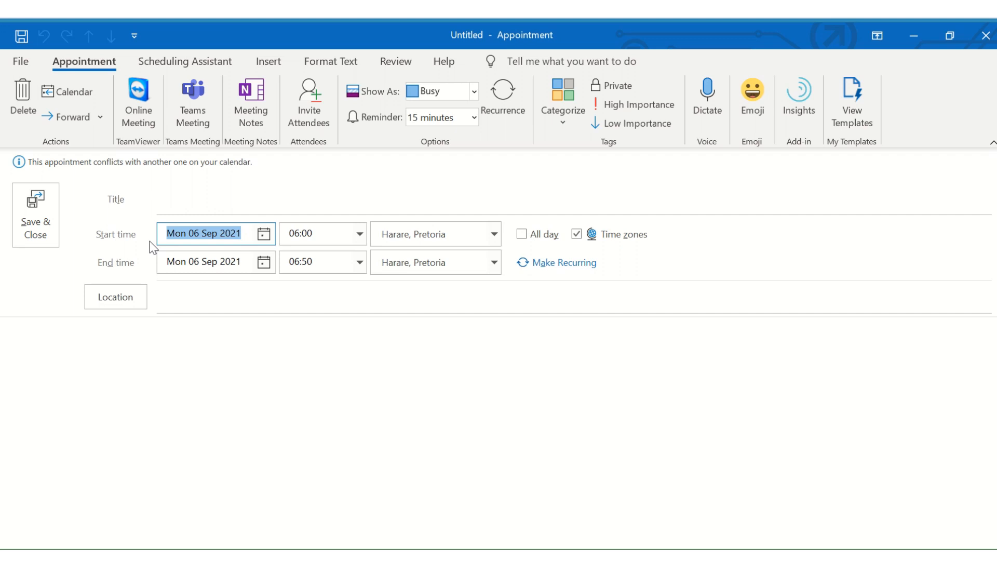
text(first )
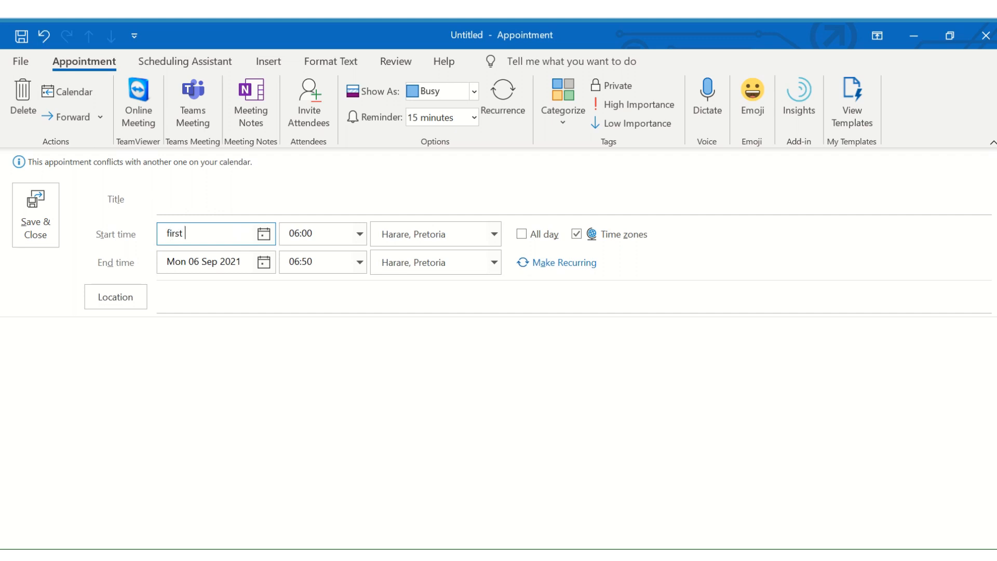
text(monday of october)
key(Tab)
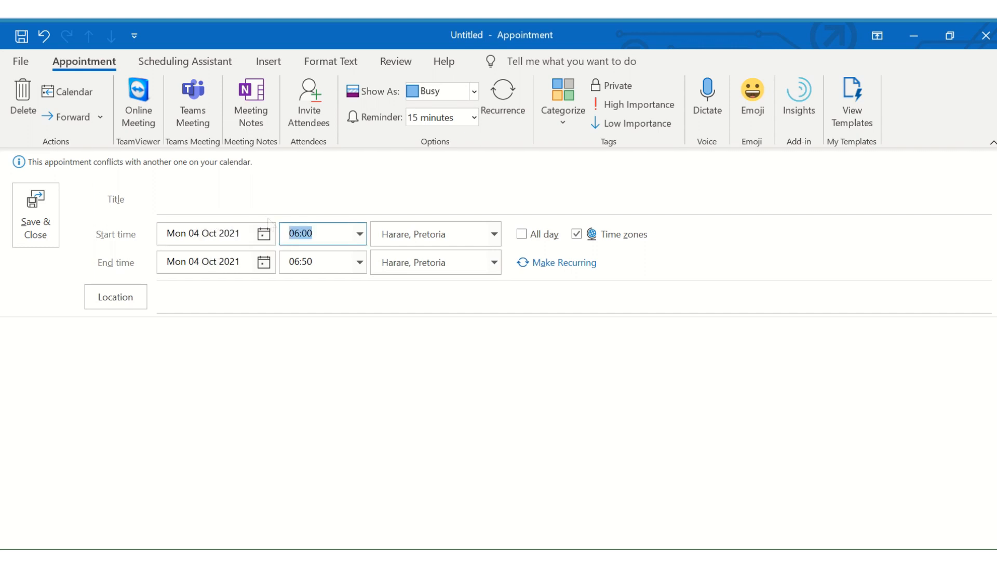
- Replace the appointment's start date with the phrase "seven weeks from today"
click(198, 237)
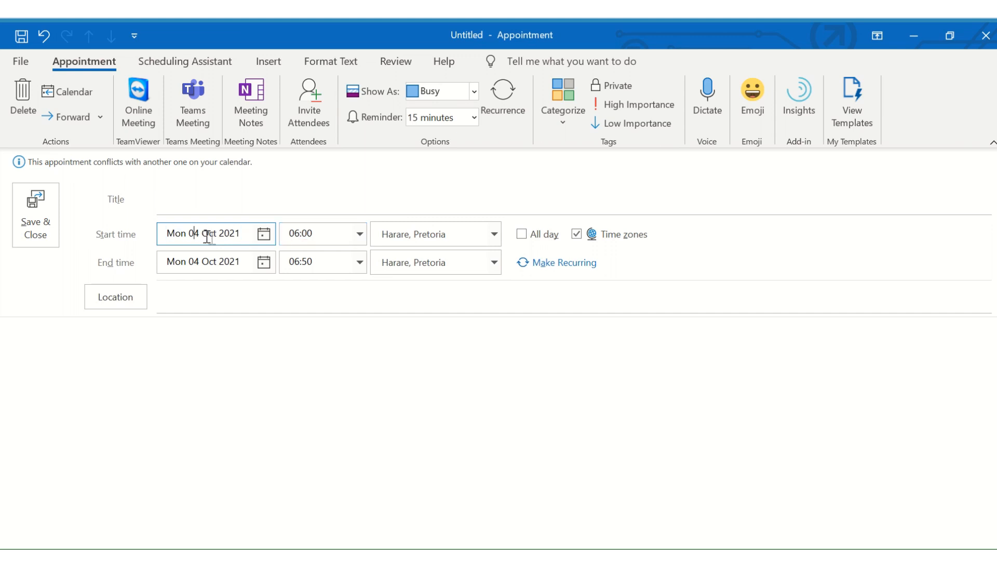
drag(238, 235, 157, 232)
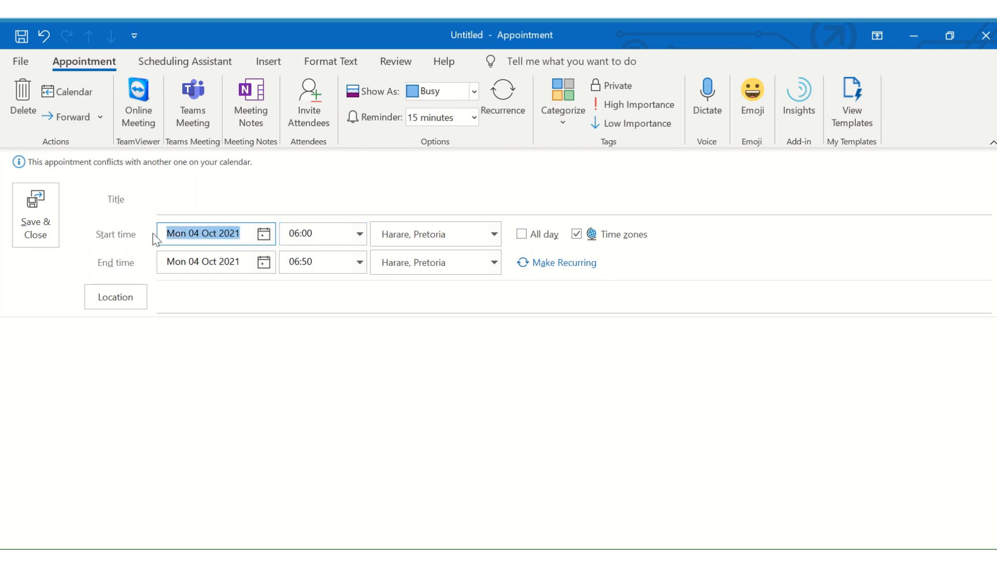
text(seven )
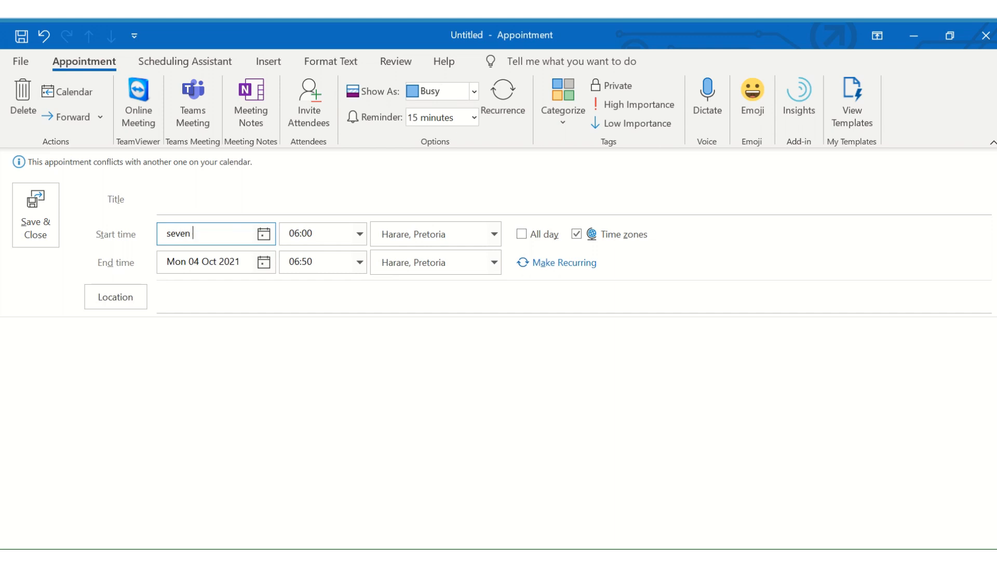
text(weeks from today)
key(Tab)
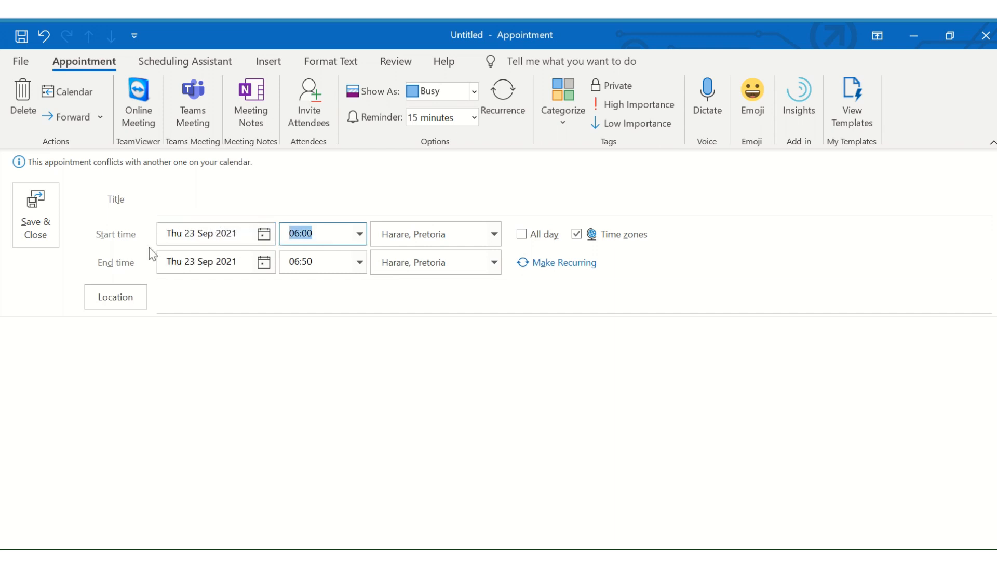
- Set the appointment's start date using the holiday name "christmas"
click(205, 233)
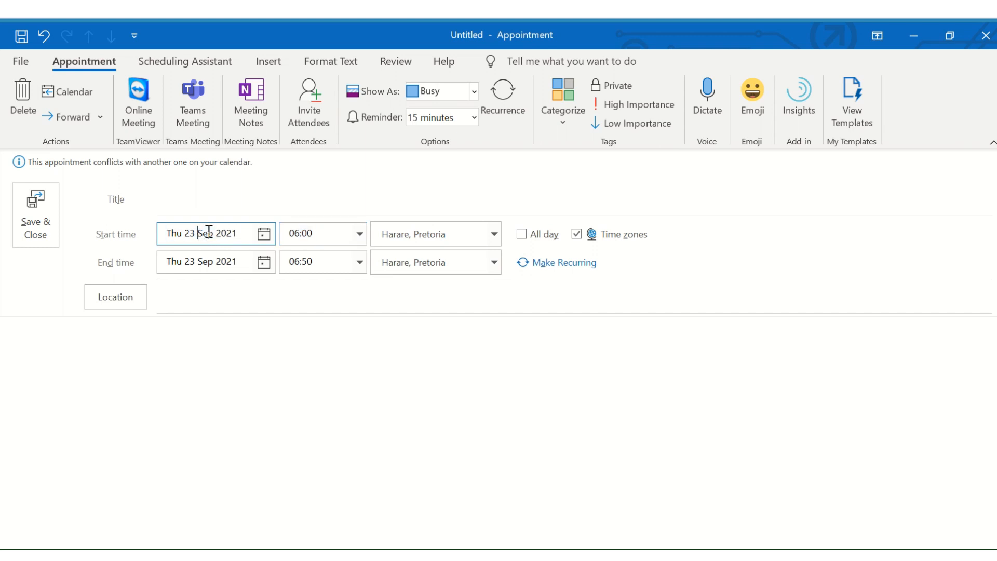
drag(239, 234, 144, 251)
text(christmas)
key(Tab)
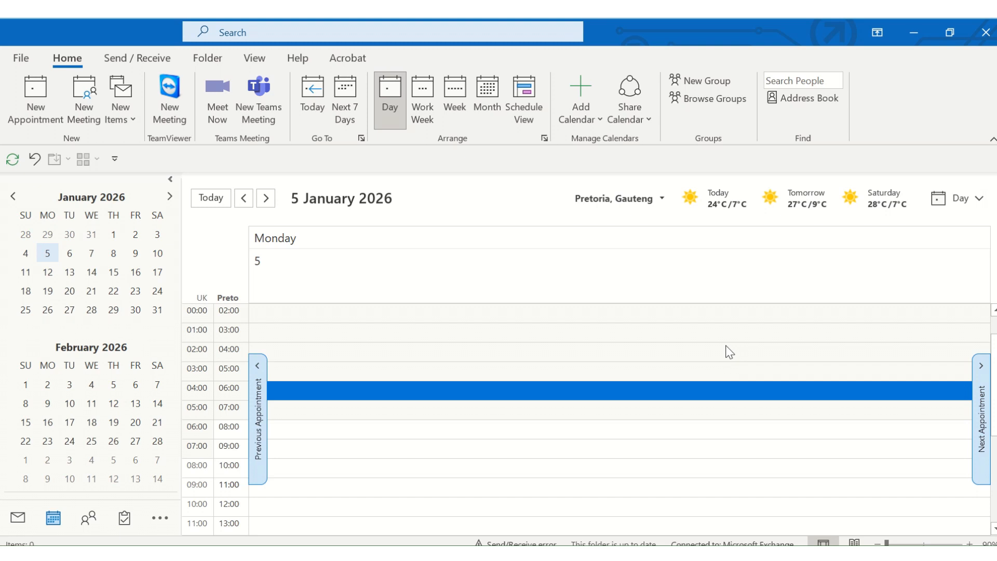
- Go to 5 January 2026 in the day calendar
key(ctrl+g)
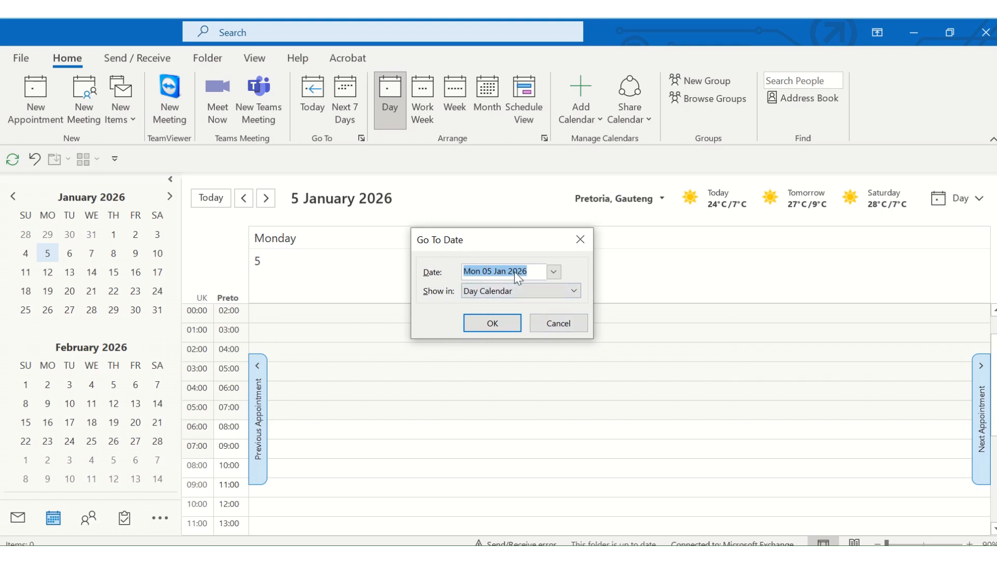
text(5 jan 2025)
key(Return)
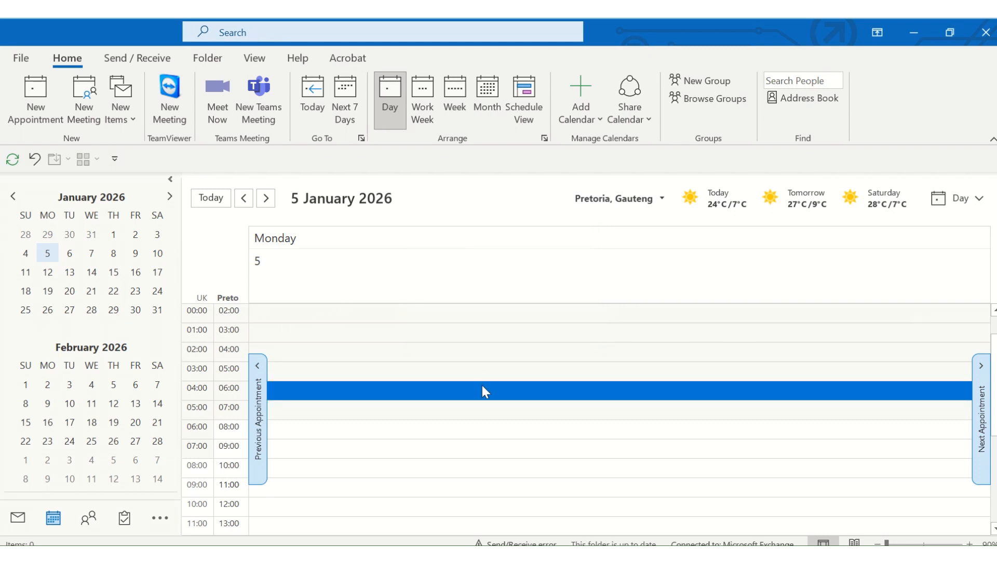
- Go to the date described as "first monday 2026" in the day calendar
key(ctrl+g)
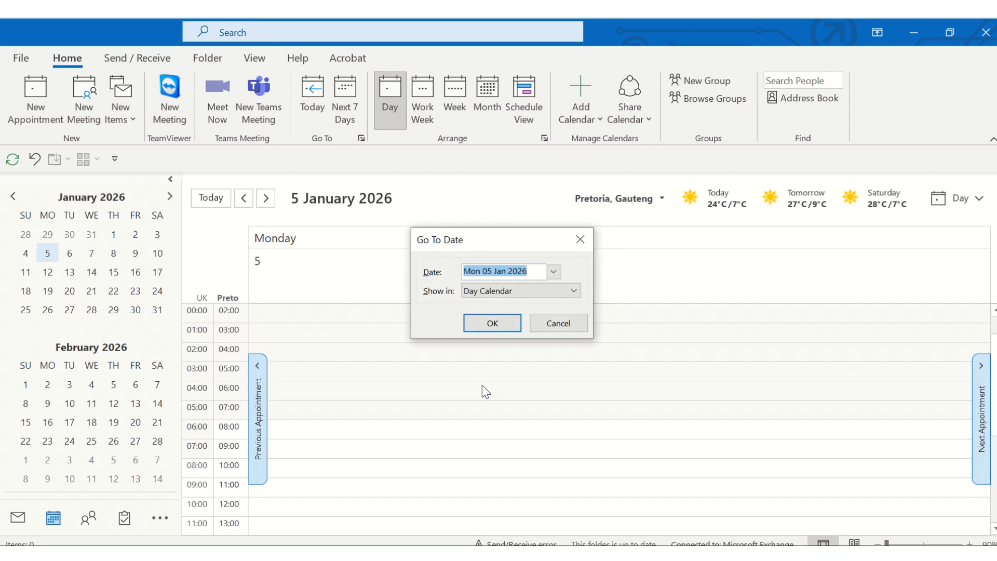
text(first m)
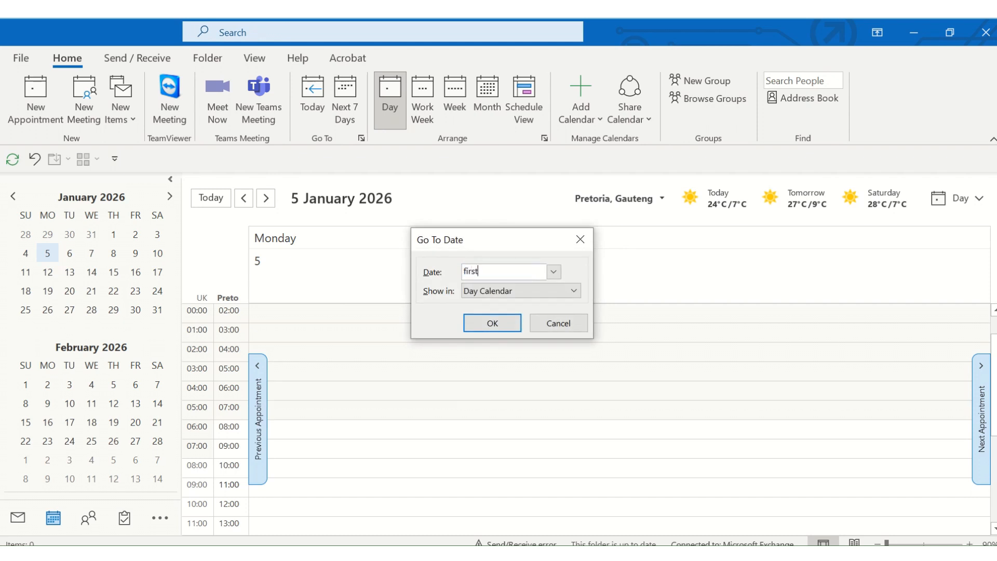
text(onday 2026)
key(Return)
click(482, 387)
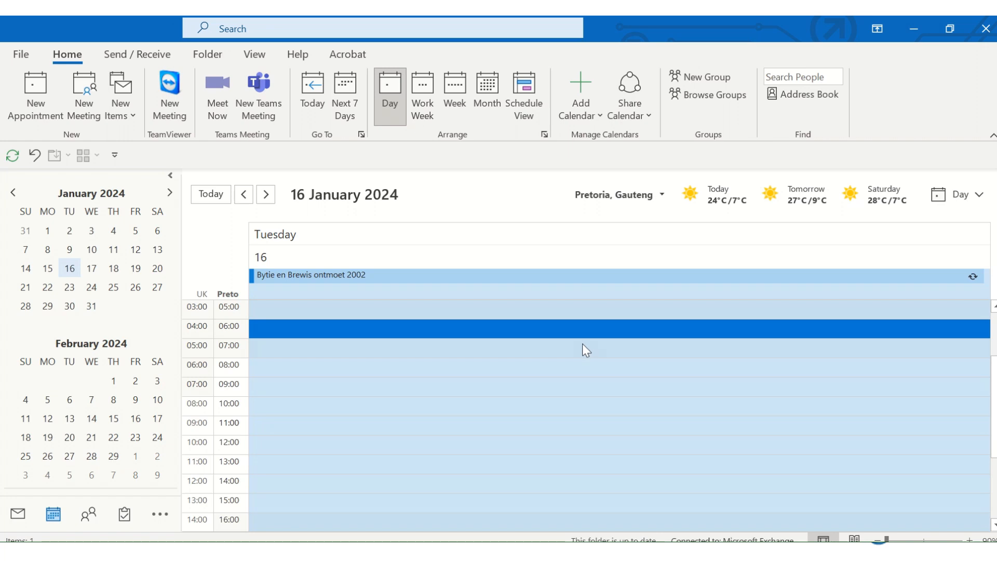
- Open the calendar options and look through the work time, display and time zone settings
click(21, 54)
click(44, 487)
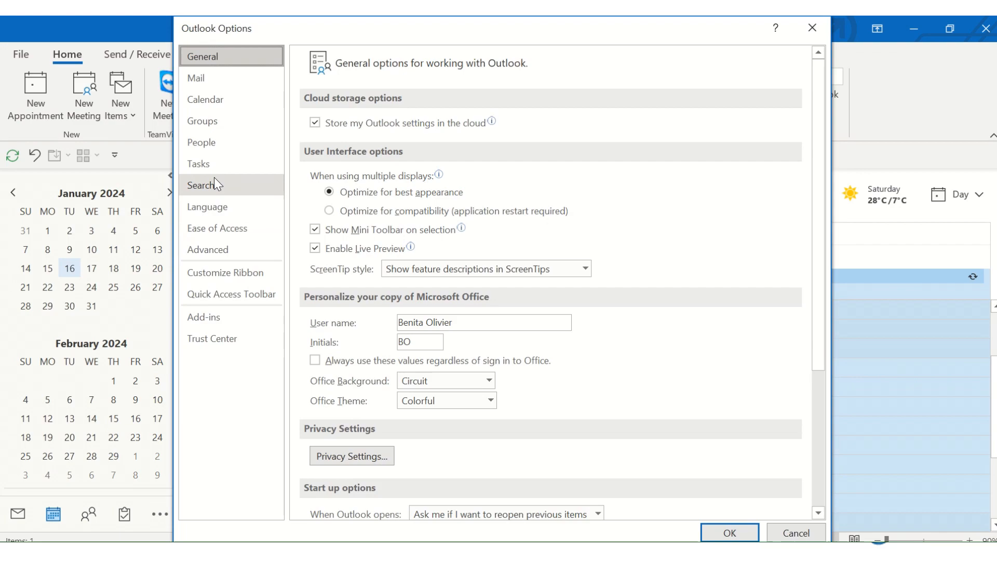
click(207, 98)
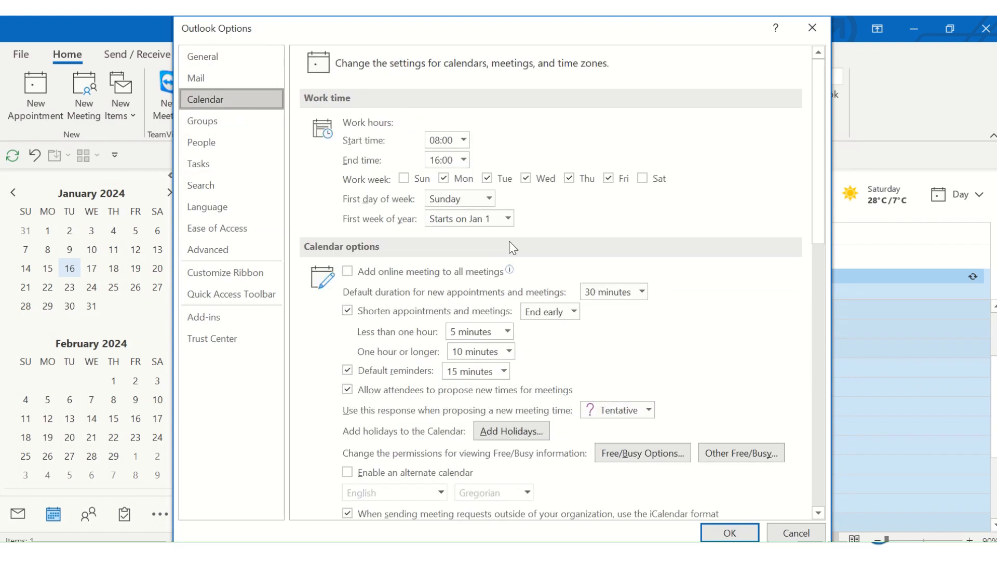
scroll(500, 309, down, 3)
scroll(500, 309, down, 5)
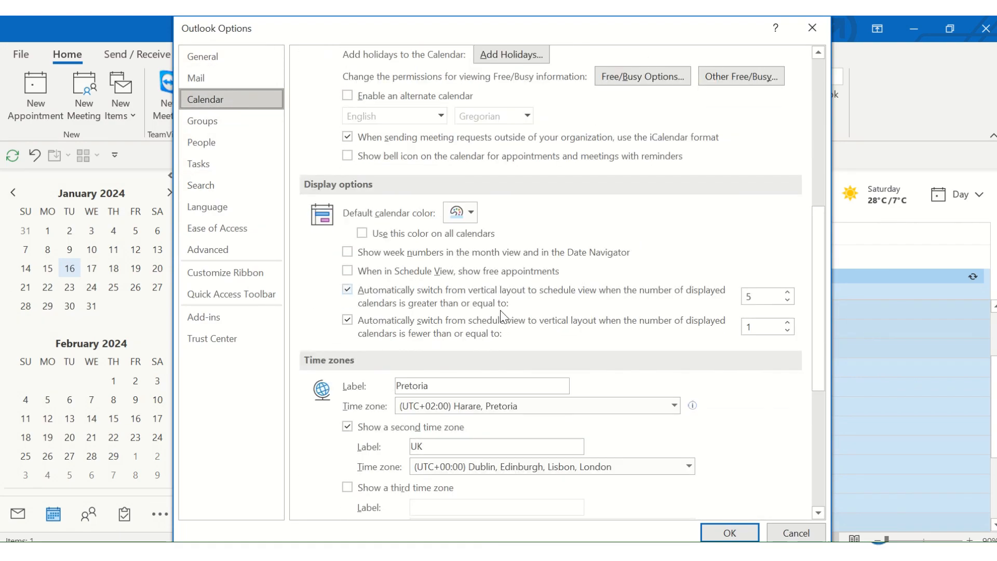
scroll(500, 312, down, 8)
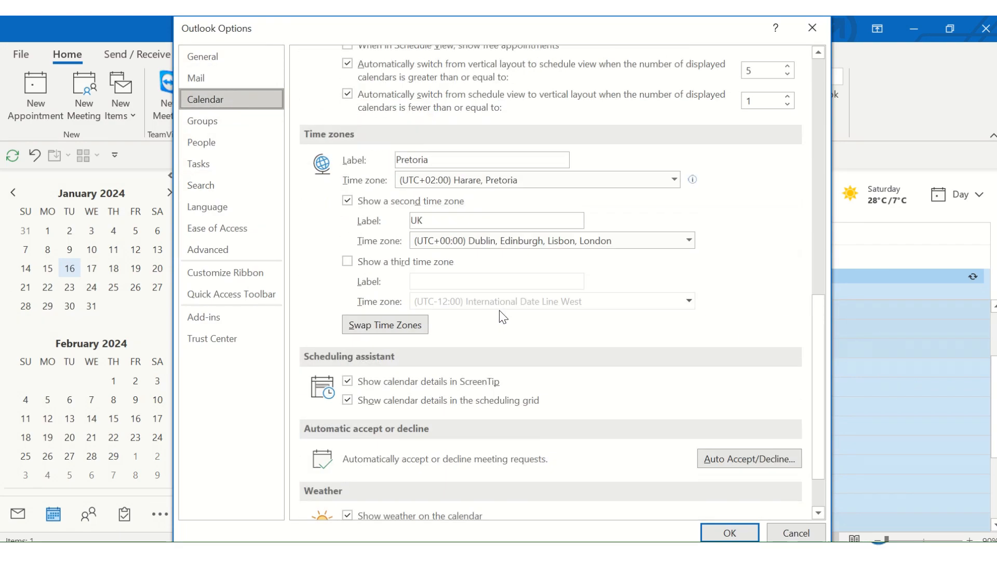
scroll(499, 310, up, 16)
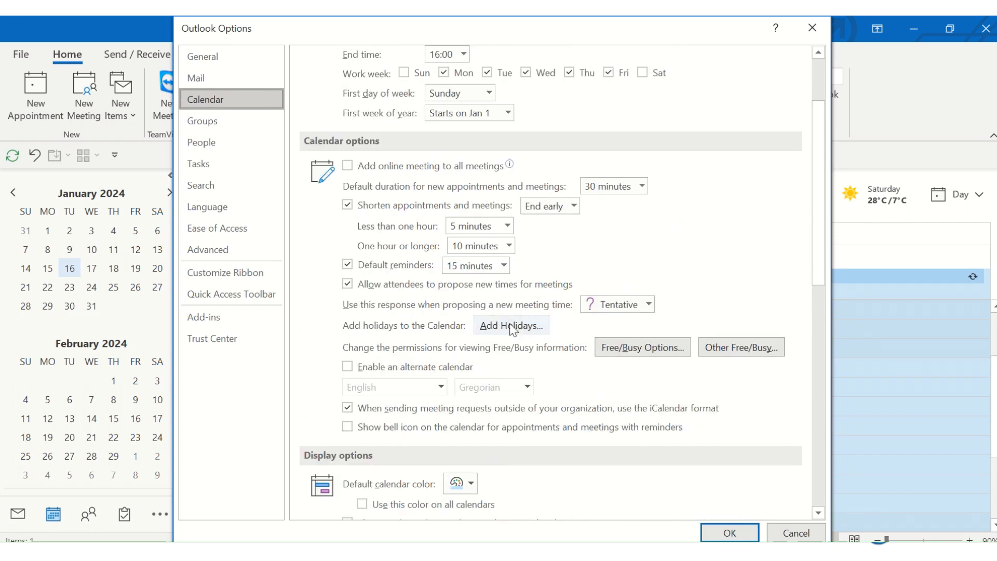
- Open the list of locations for adding holidays to the calendar and look through the available countries
click(490, 325)
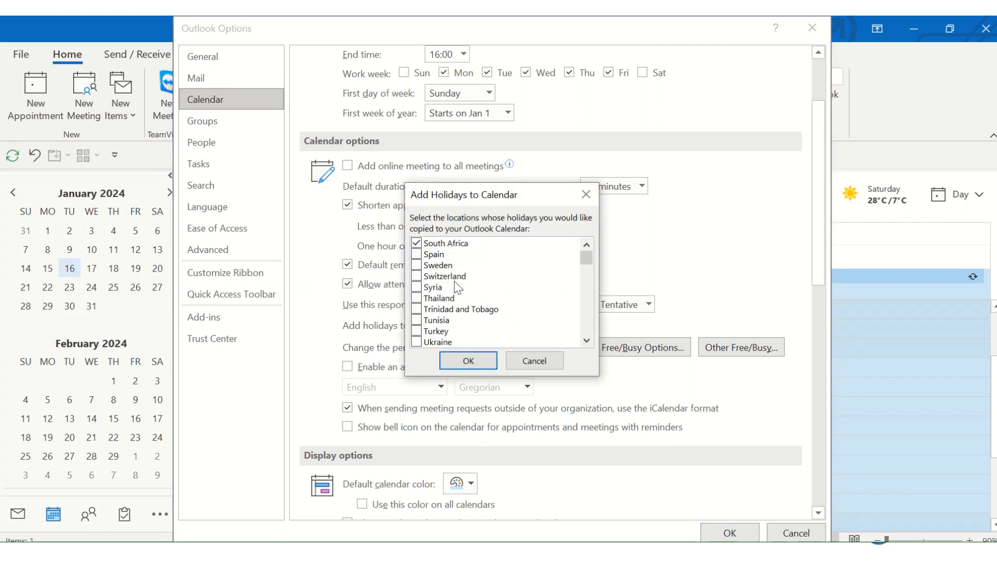
scroll(457, 287, down, 1)
scroll(458, 287, down, 2)
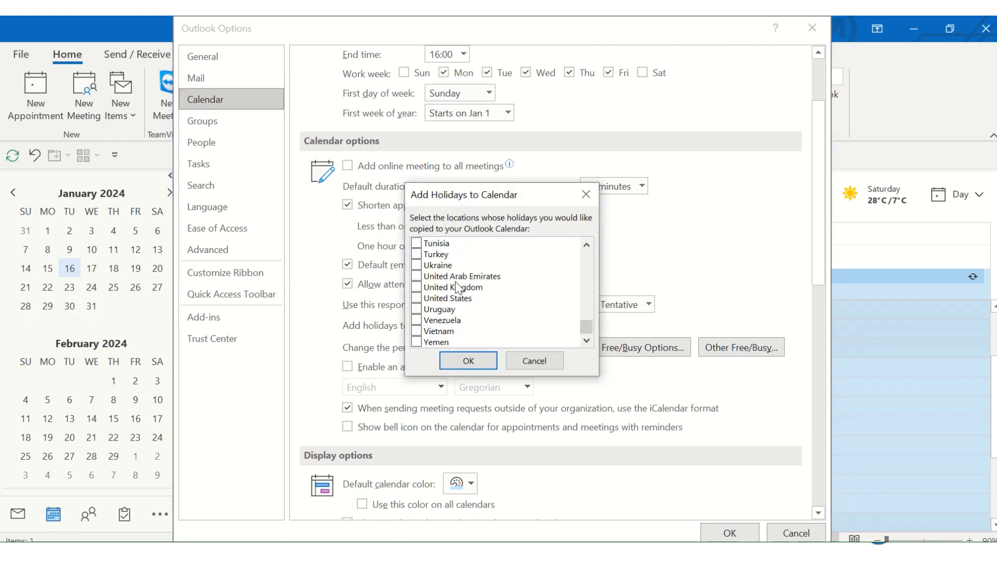
scroll(457, 287, up, 8)
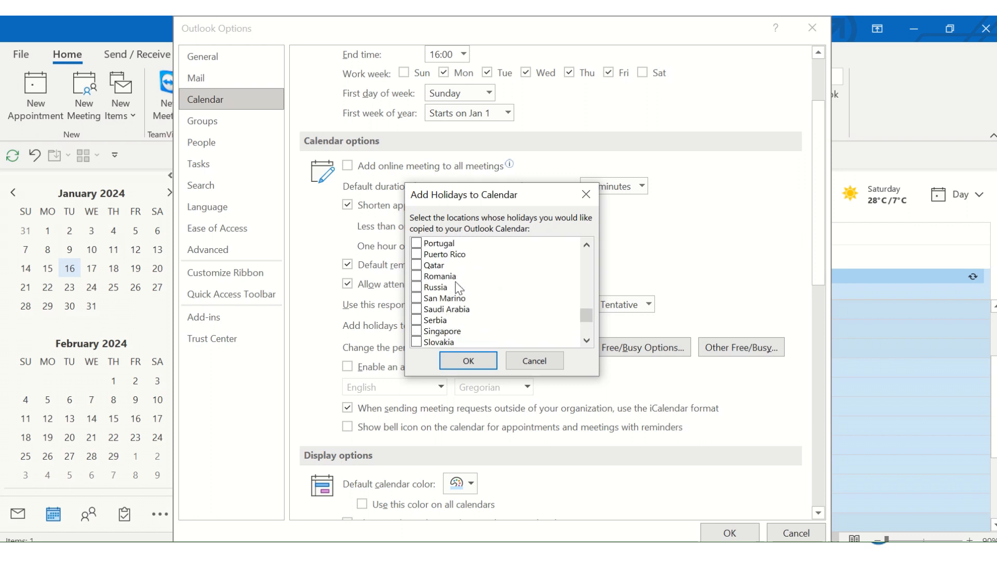
scroll(457, 286, up, 8)
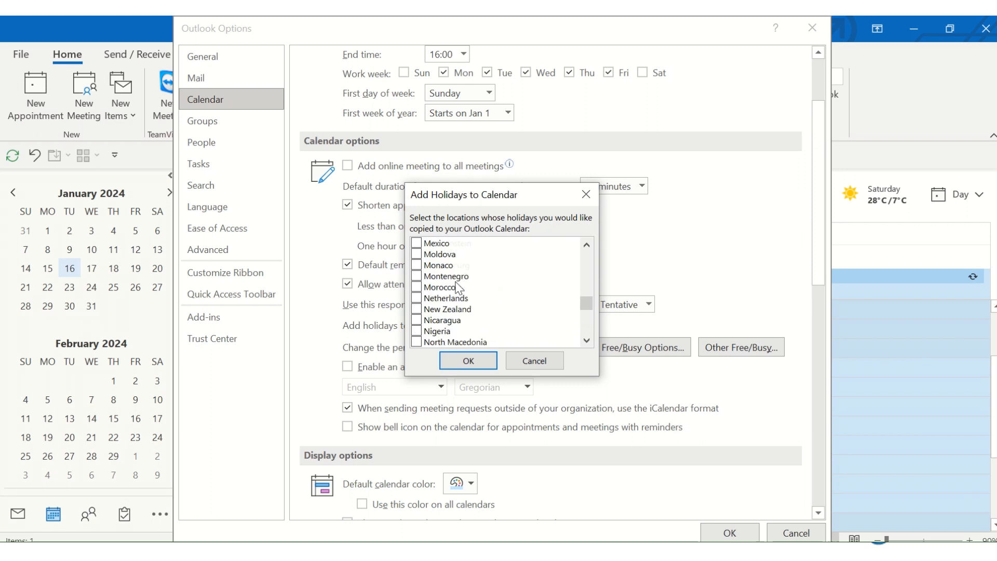
scroll(459, 287, up, 5)
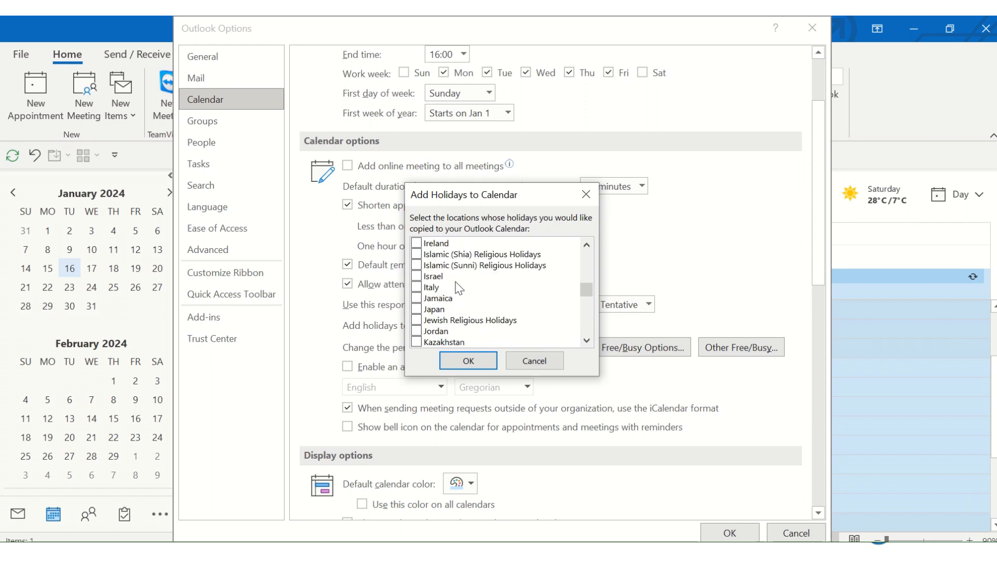
scroll(459, 289, up, 6)
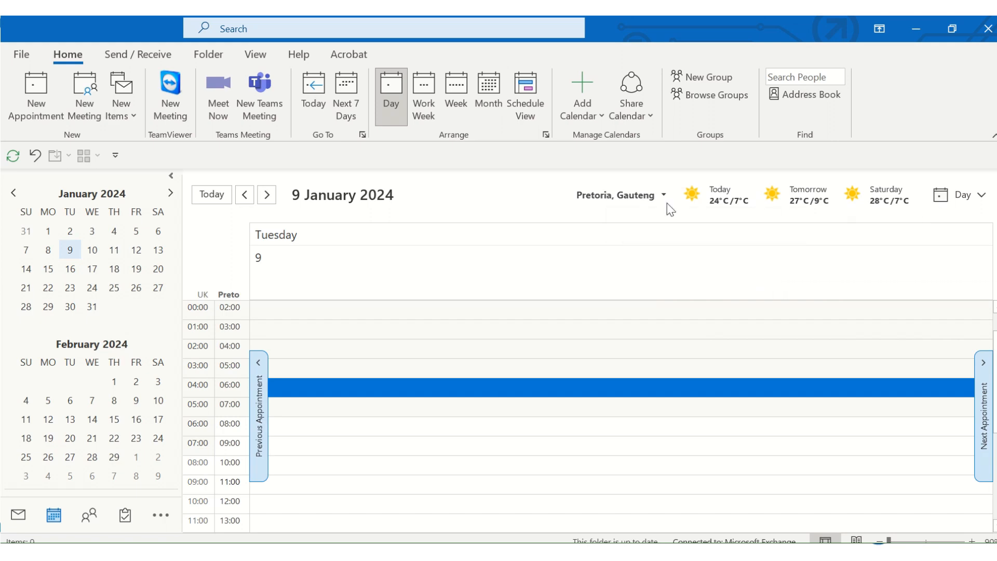
- Open the calendar options at the time zone and weather settings
click(21, 55)
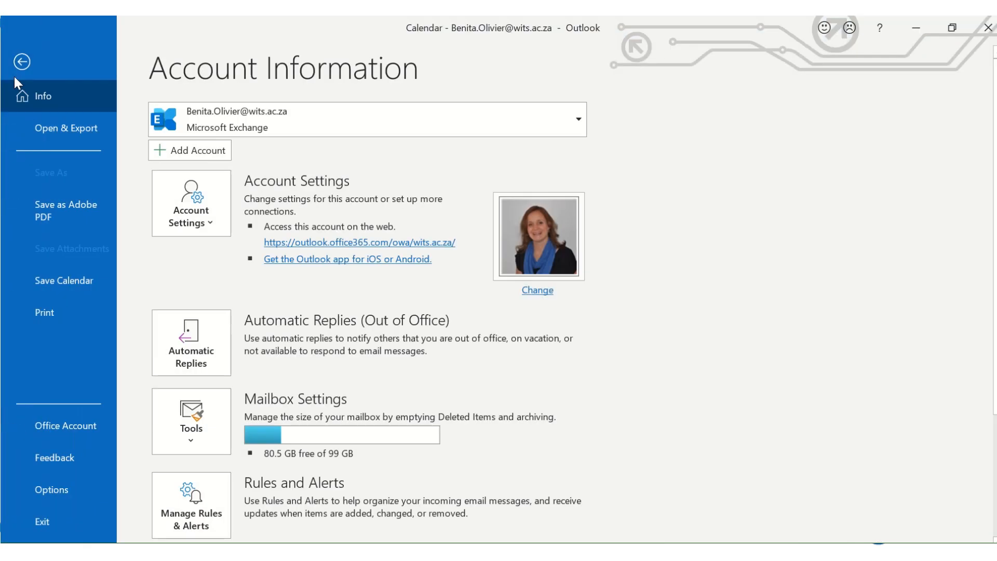
click(30, 481)
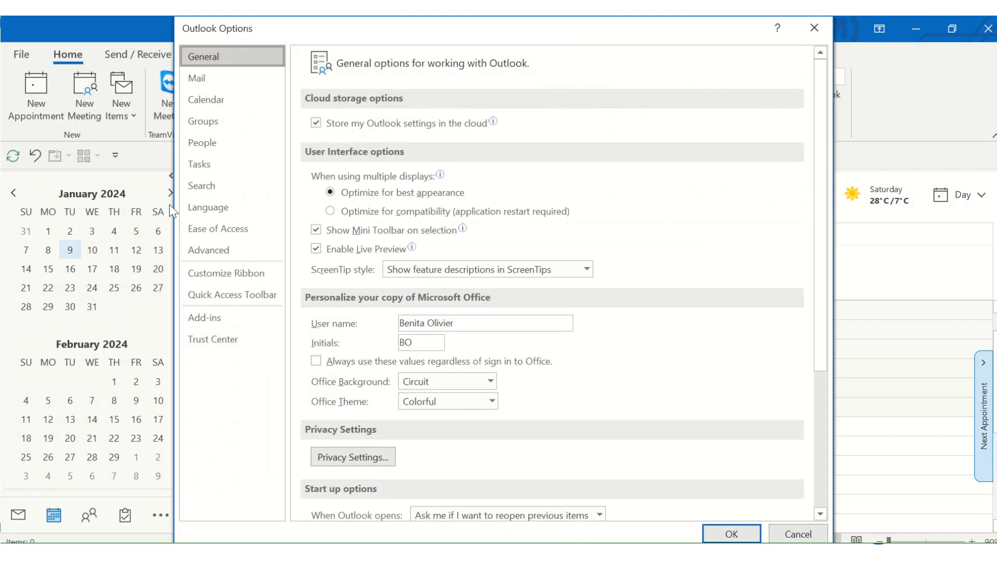
click(242, 103)
scroll(417, 346, down, 15)
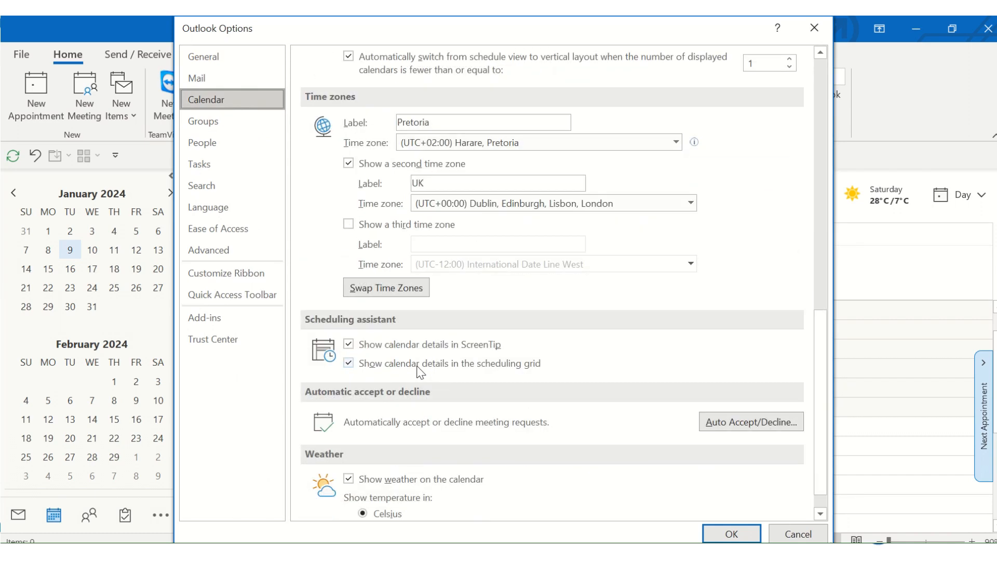